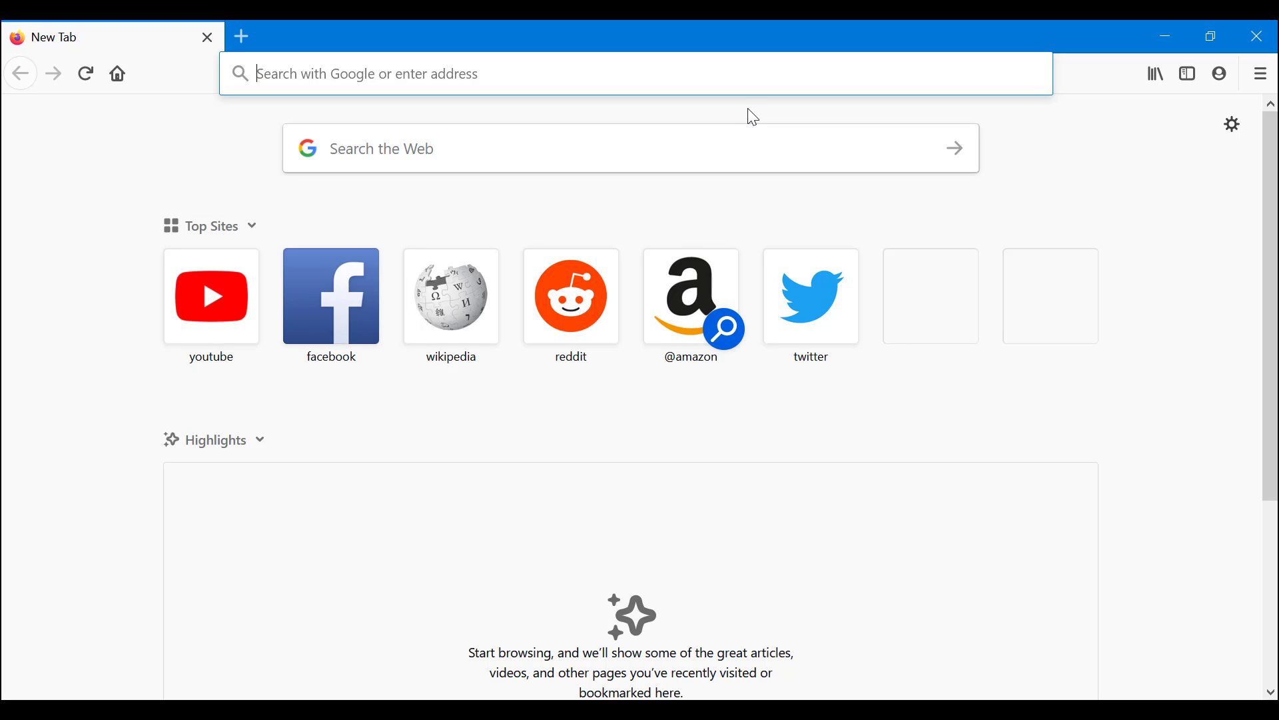
# Step: Search the web for 'Firefox IDM extension' and scroll through the Google results
pyautogui.click(744, 81)
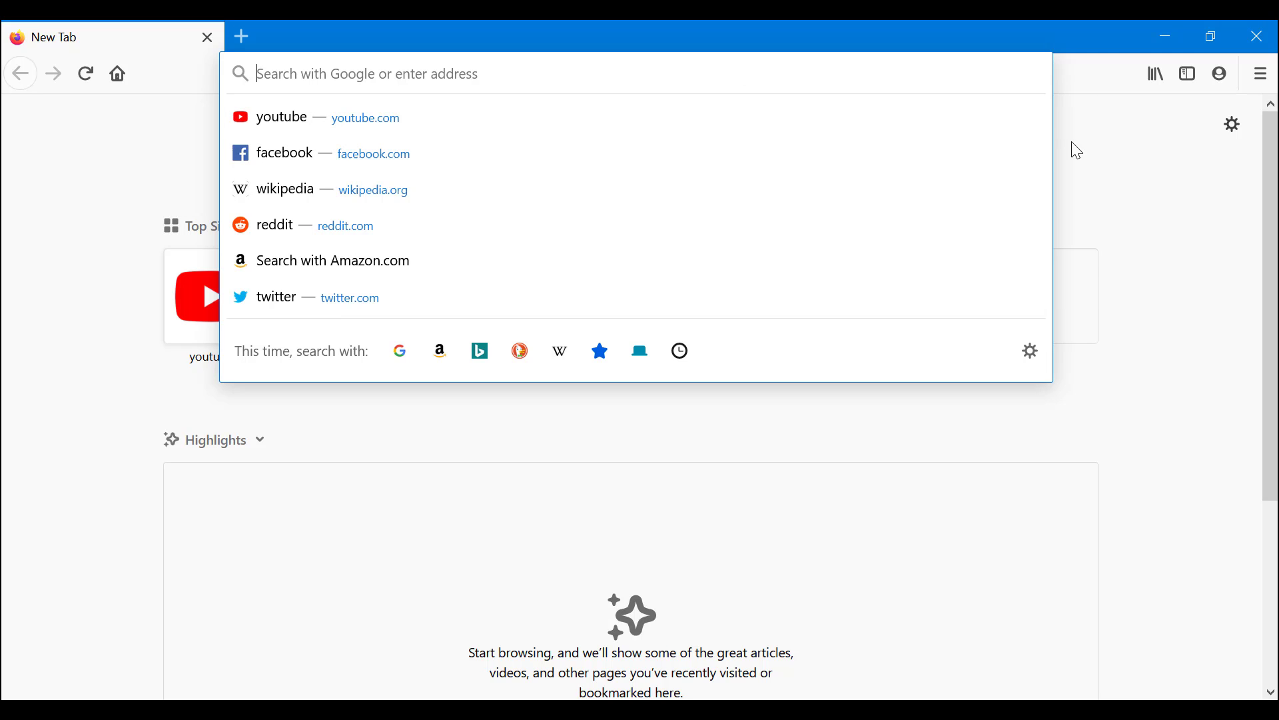
pyautogui.write('Fir')
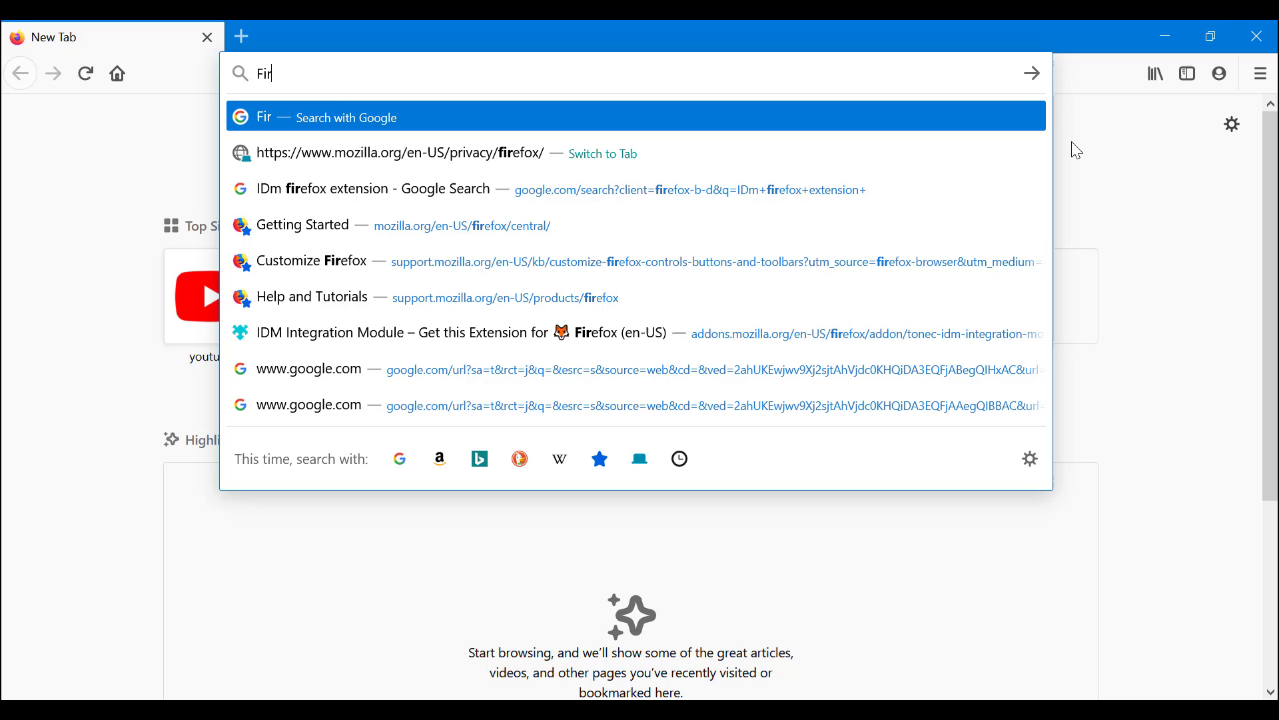
pyautogui.write('efox ')
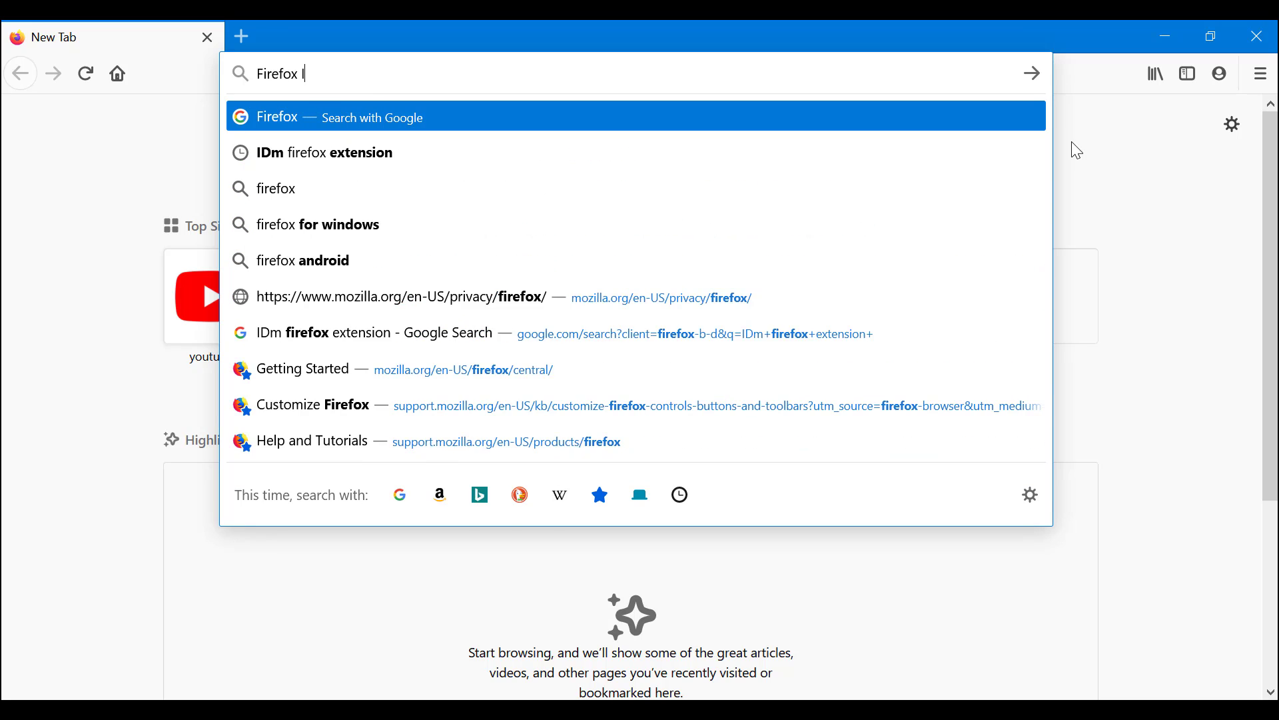
pyautogui.write('IDM extension')
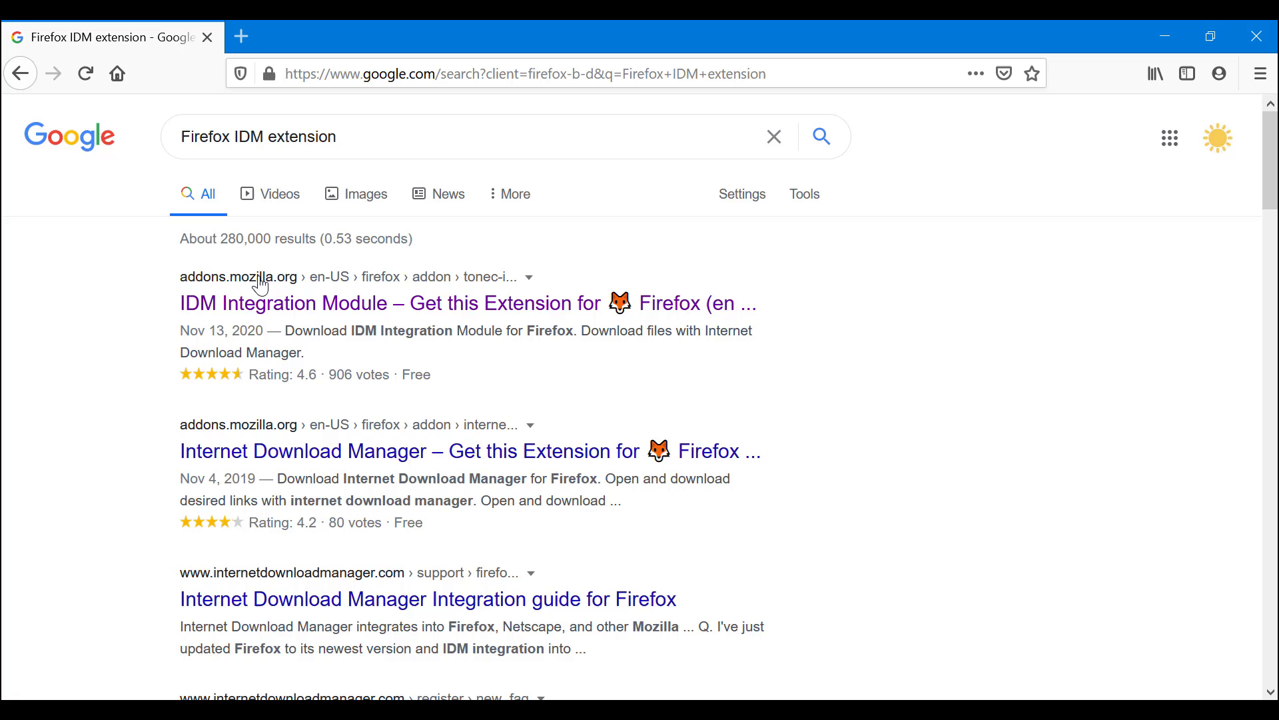
pyautogui.click(305, 283)
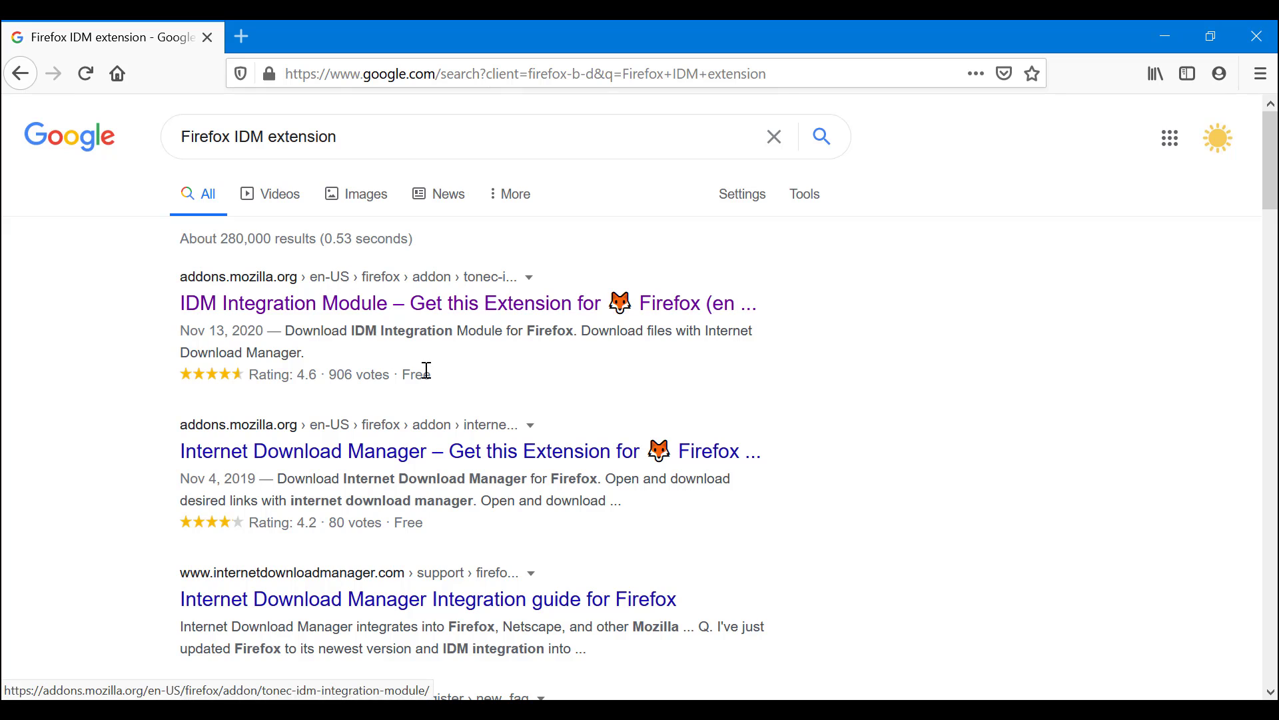
pyautogui.scroll(-3, 433, 369)
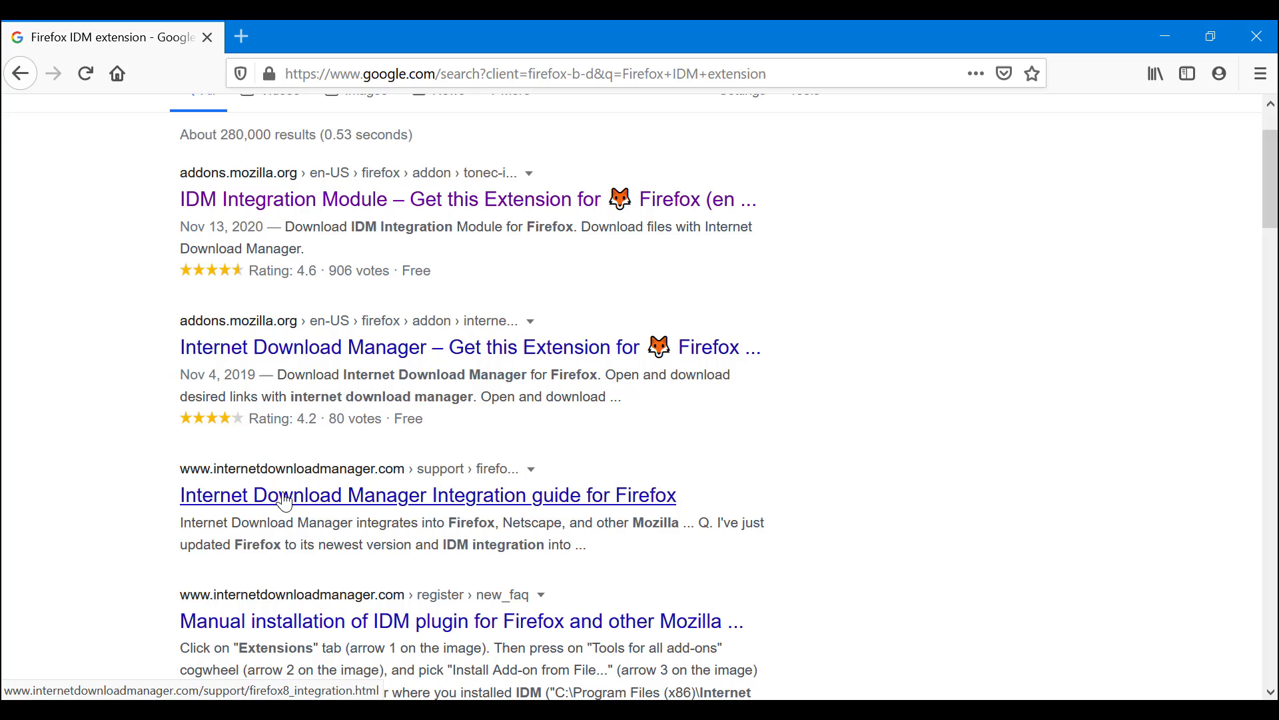
pyautogui.scroll(-3, 287, 501)
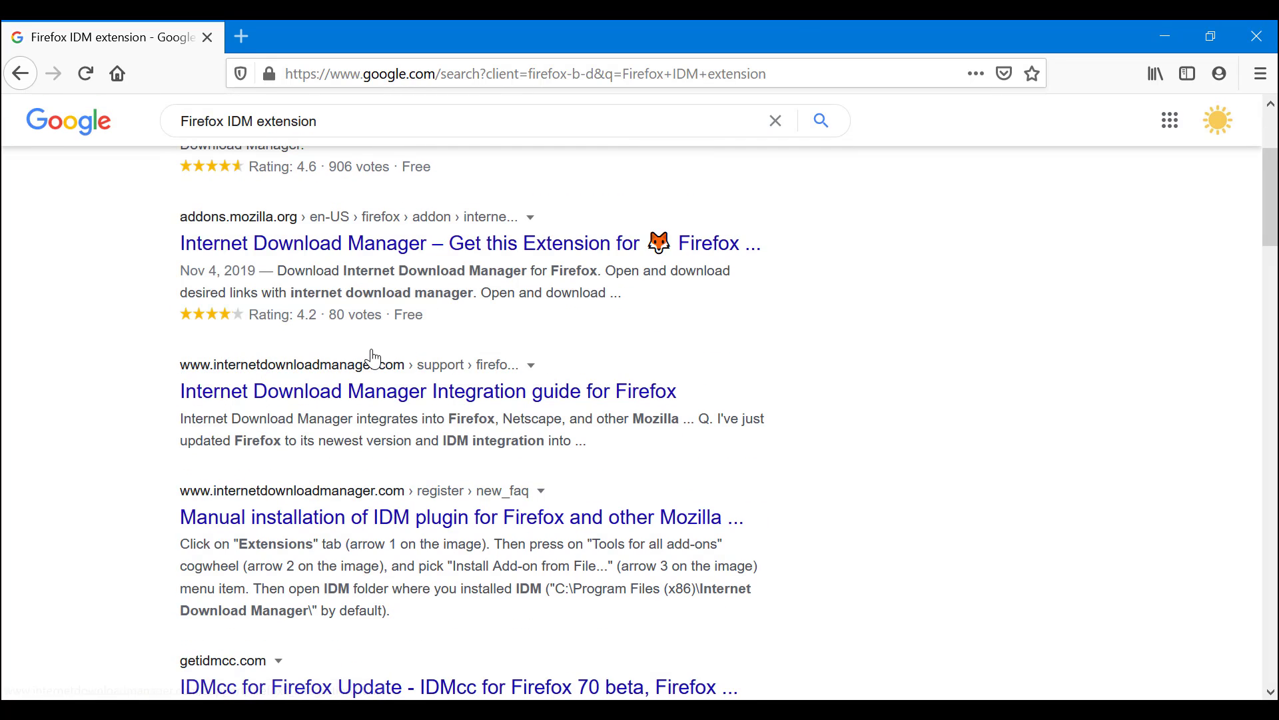
pyautogui.scroll(5, 374, 358)
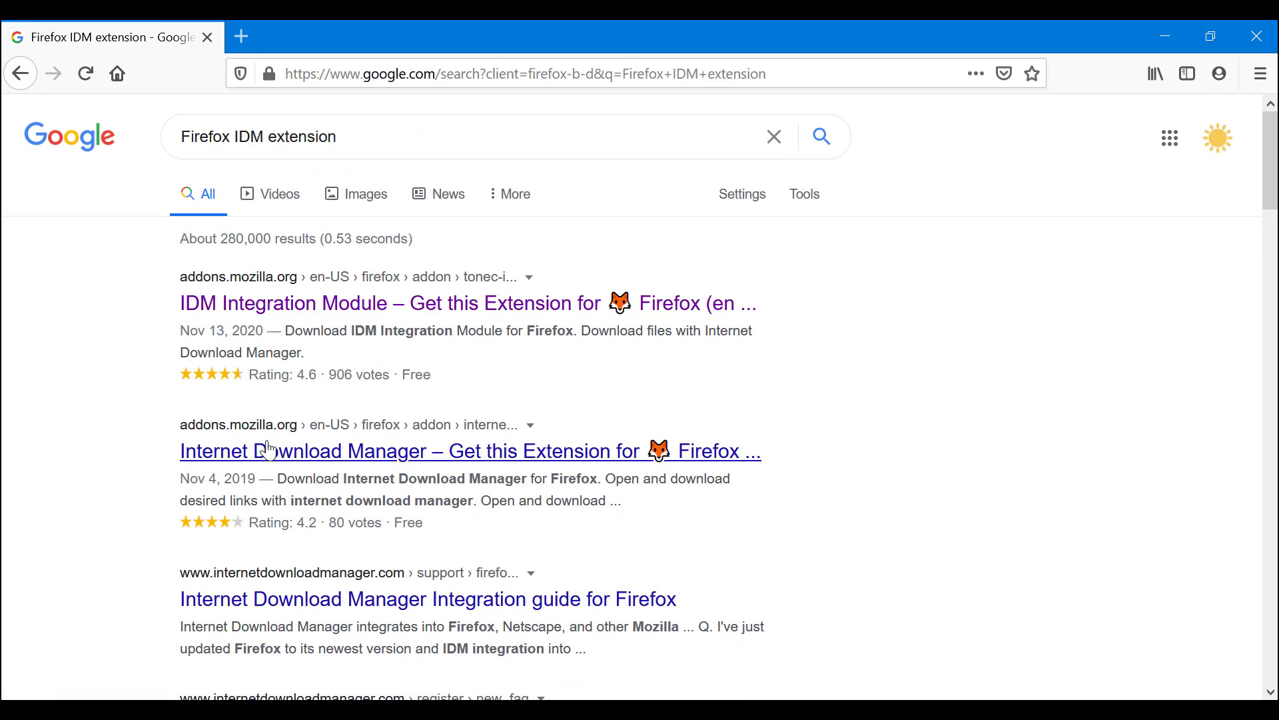
pyautogui.scroll(-2, 400, 437)
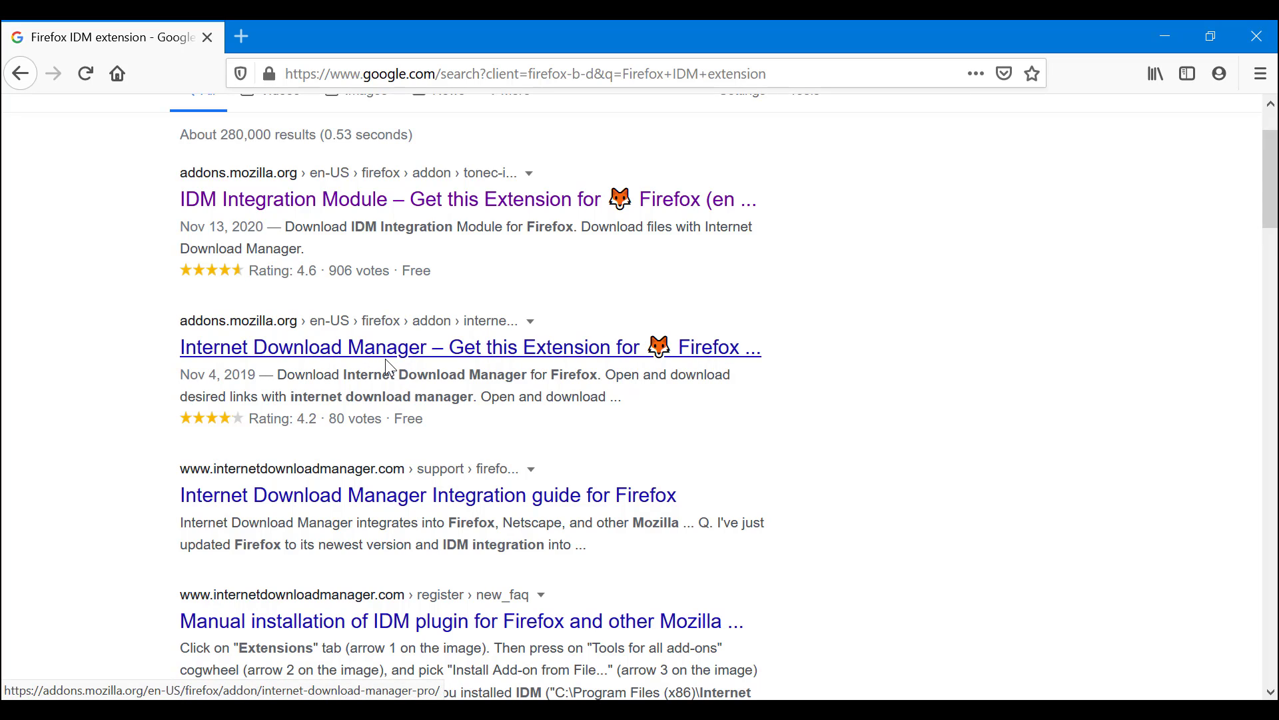
pyautogui.scroll(-2, 229, 449)
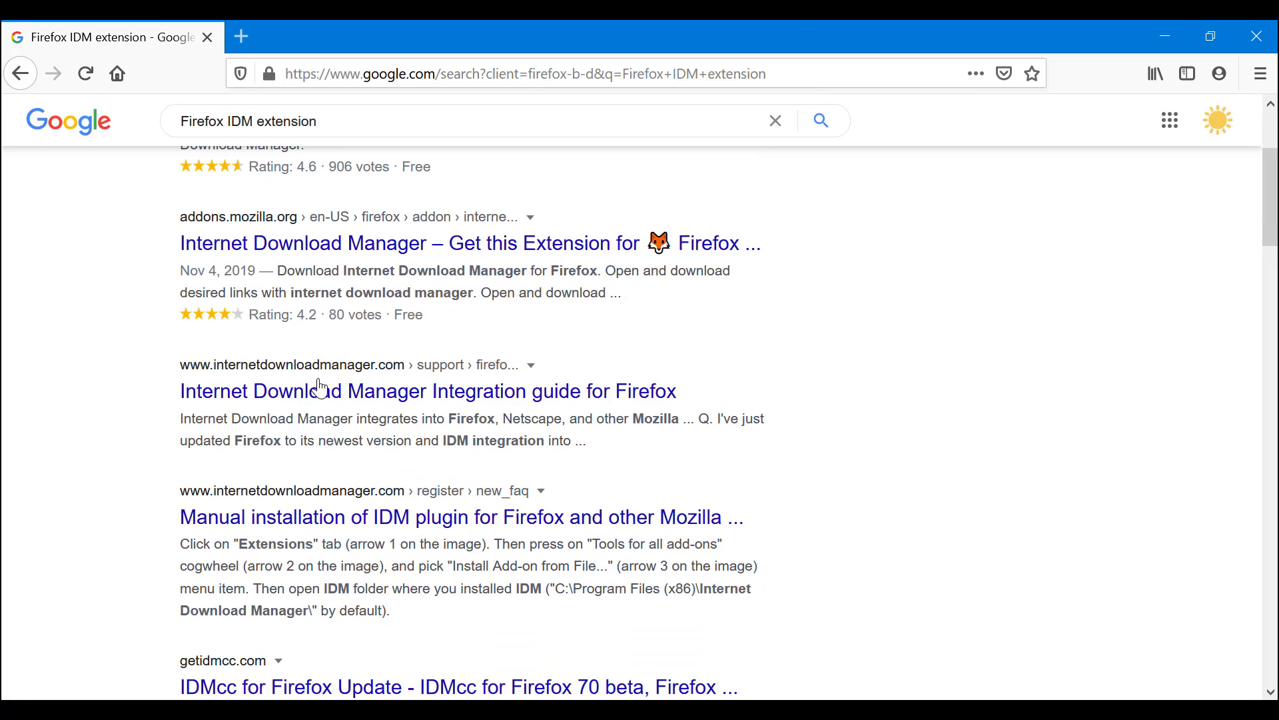
# Step: Open the 'Internet Download Manager Integration guide for Firefox' result
pyautogui.click(464, 399)
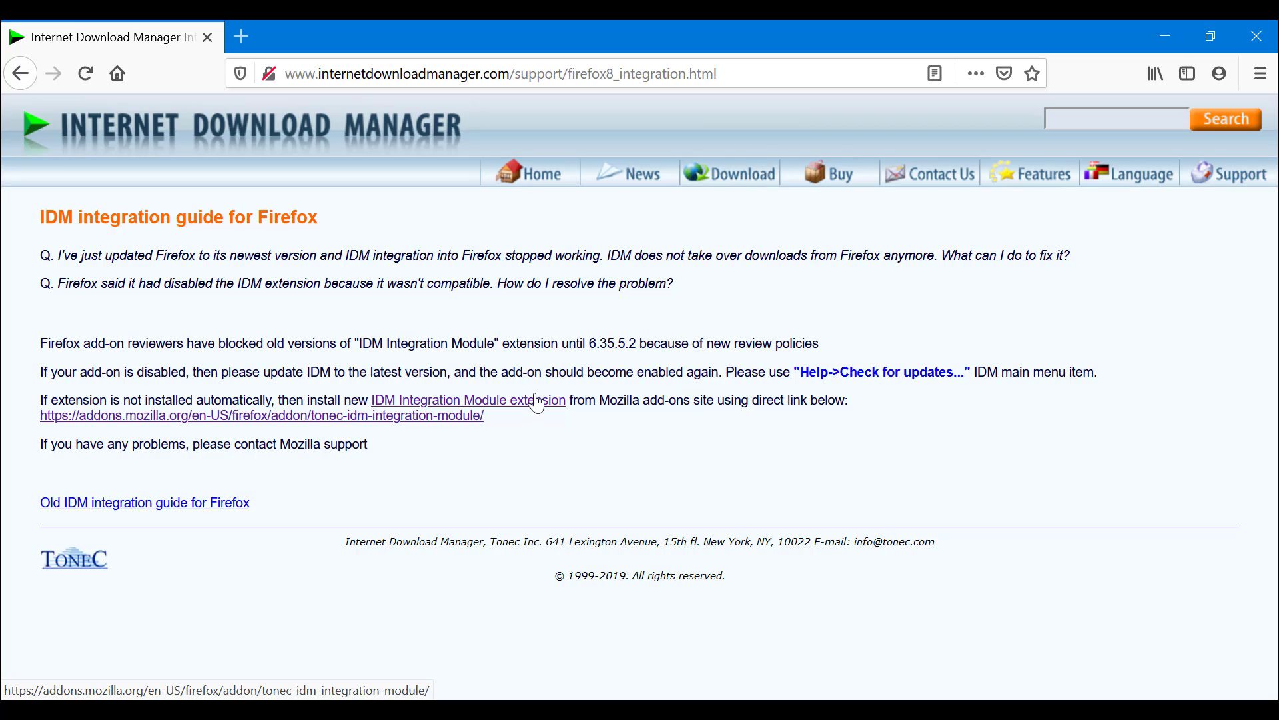
# Step: Open the addons.mozilla.org IDM Integration Module page in a new tab and add it to Firefox
pyautogui.middleClick(460, 422)
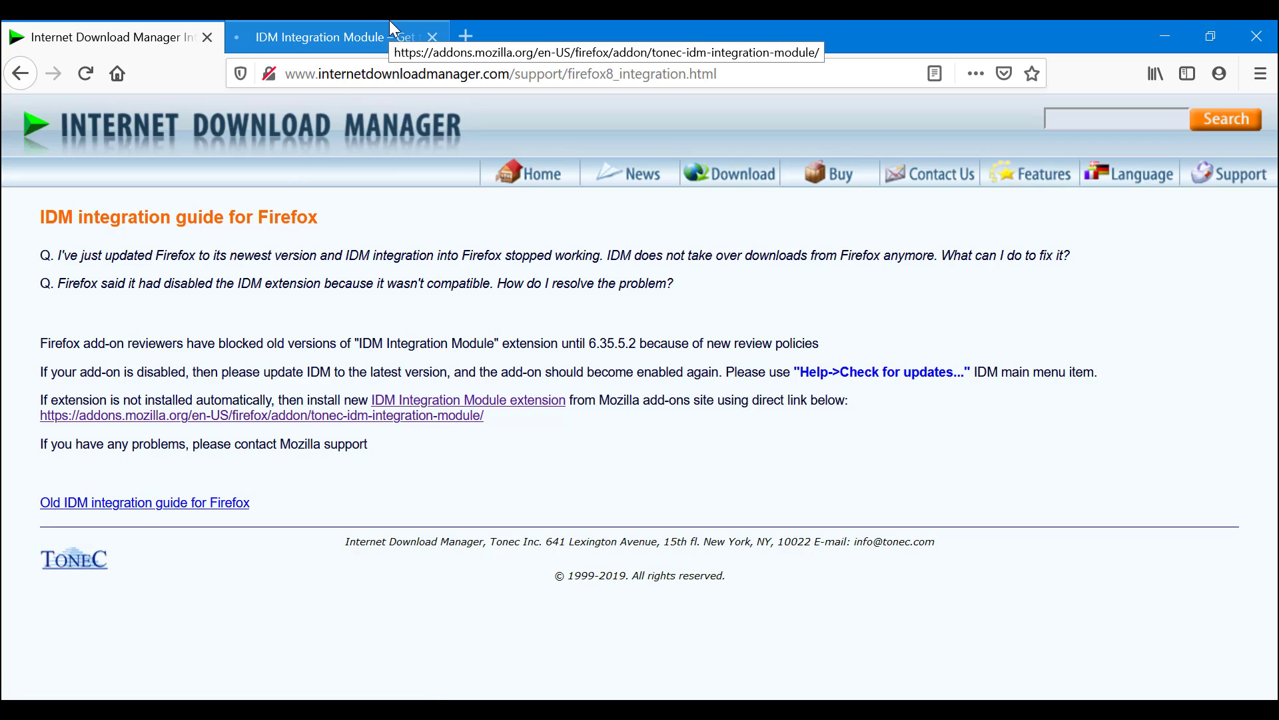
pyautogui.click(390, 23)
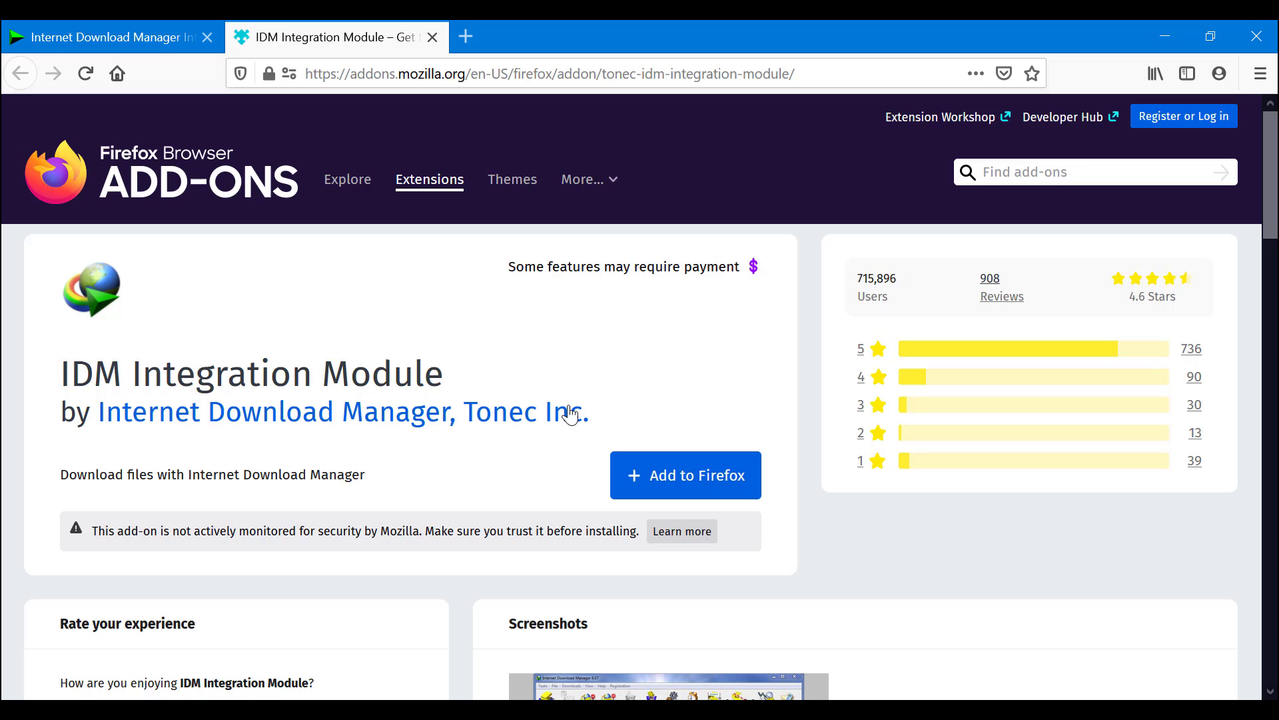
pyautogui.click(643, 476)
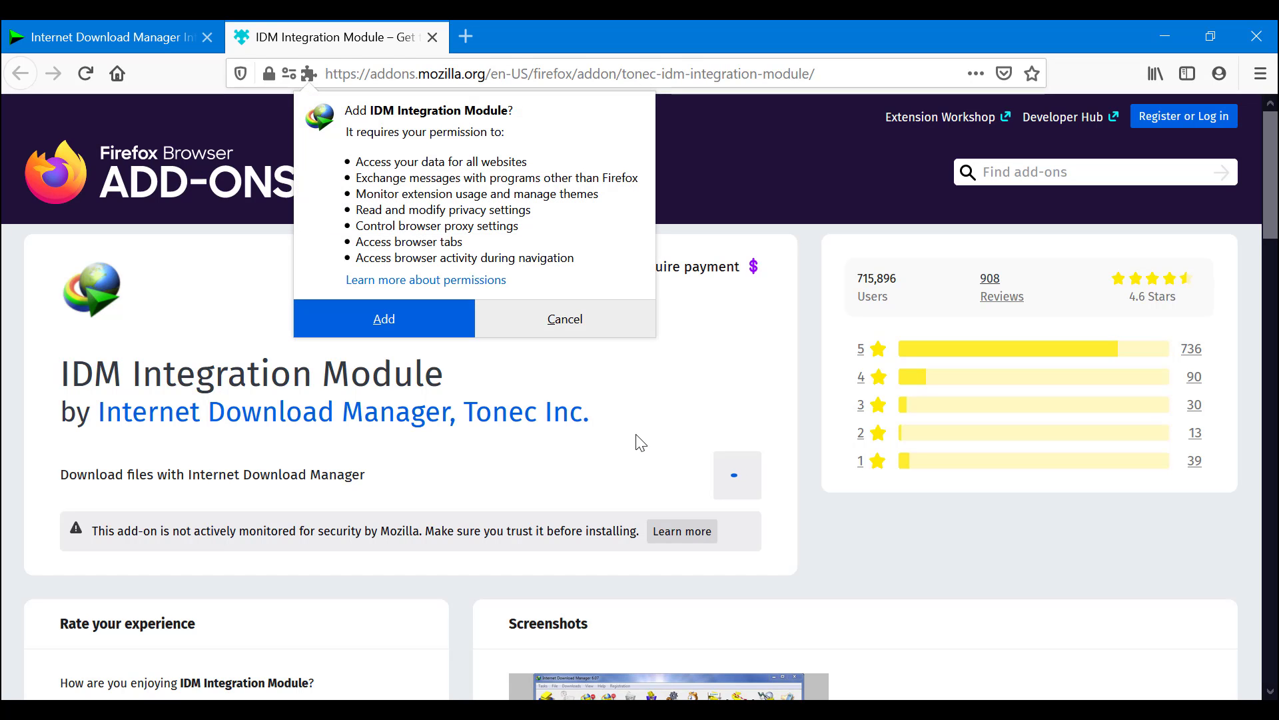
pyautogui.click(436, 303)
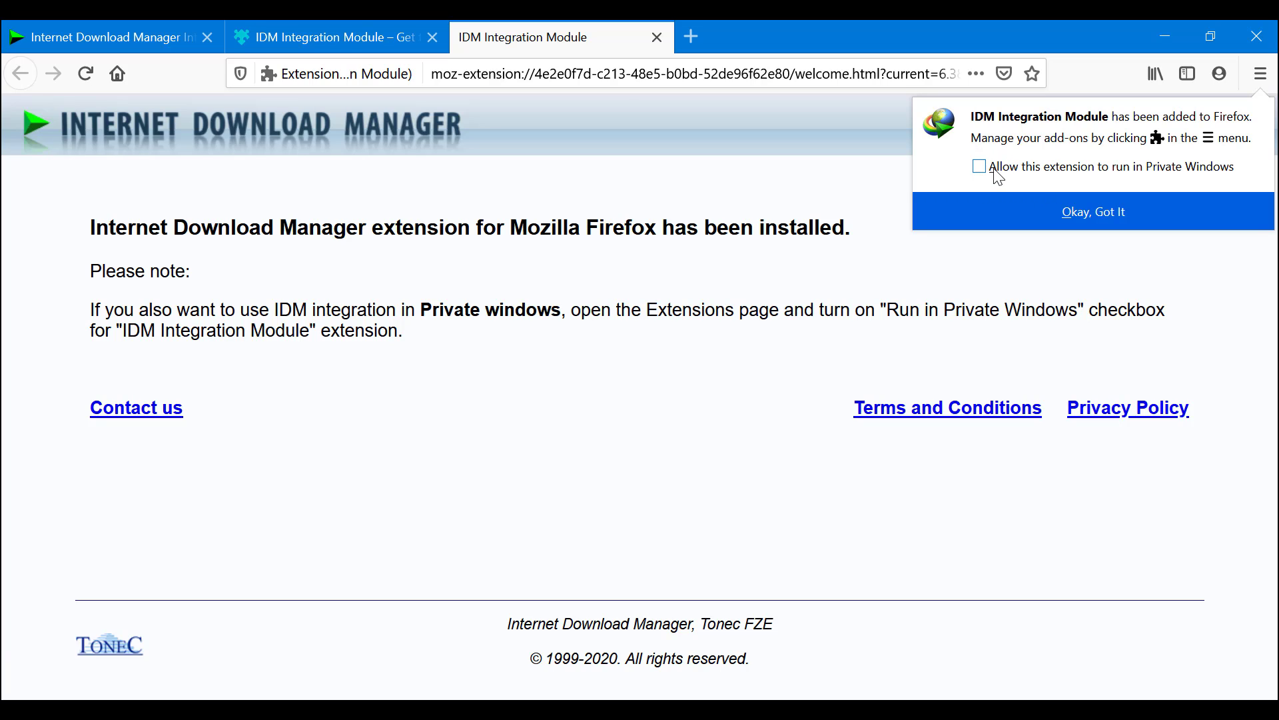
# Step: Check that IDM Integration Module is enabled under Add-ons > Extensions, then open a new tab
pyautogui.click(1087, 213)
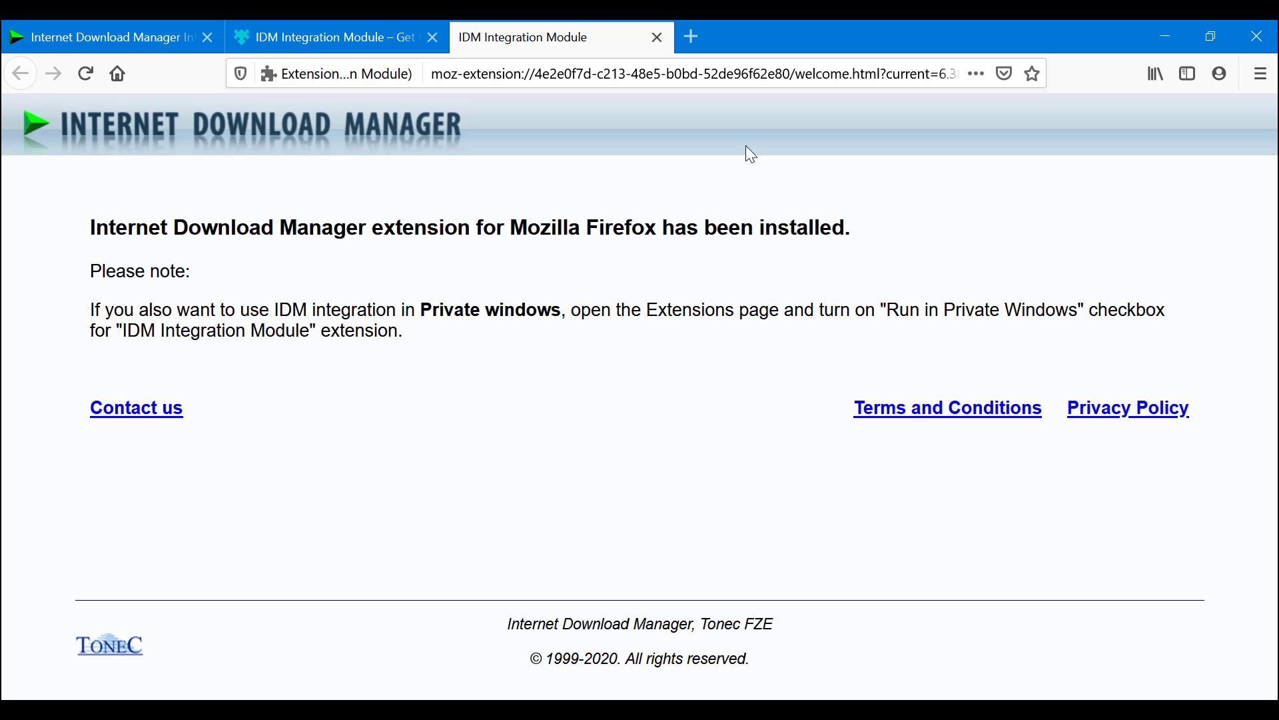
pyautogui.click(1260, 75)
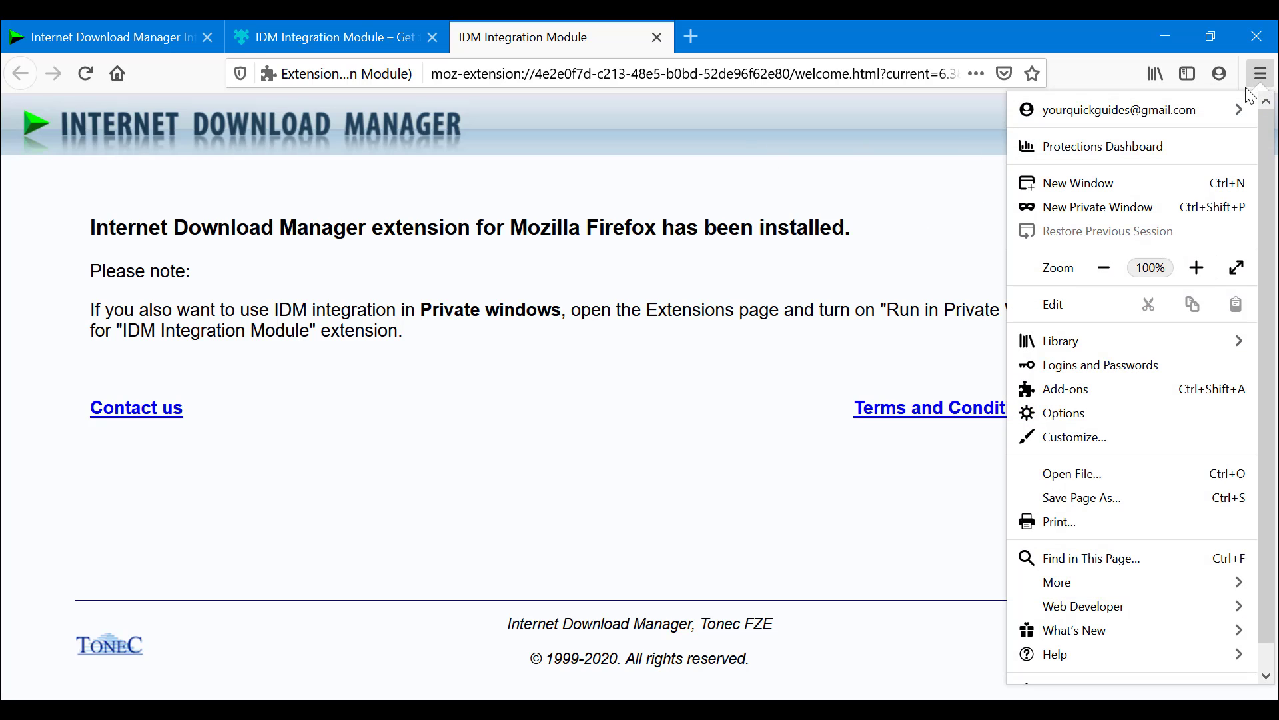
pyautogui.click(884, 273)
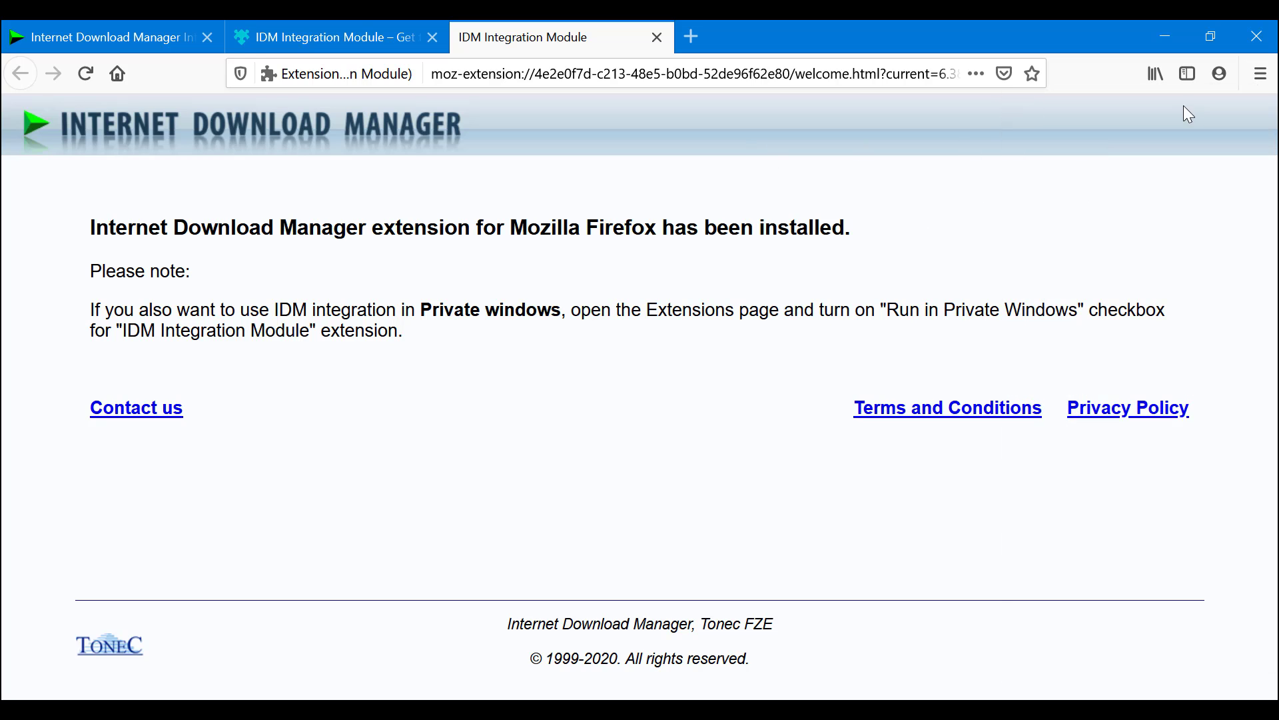
pyautogui.click(1262, 74)
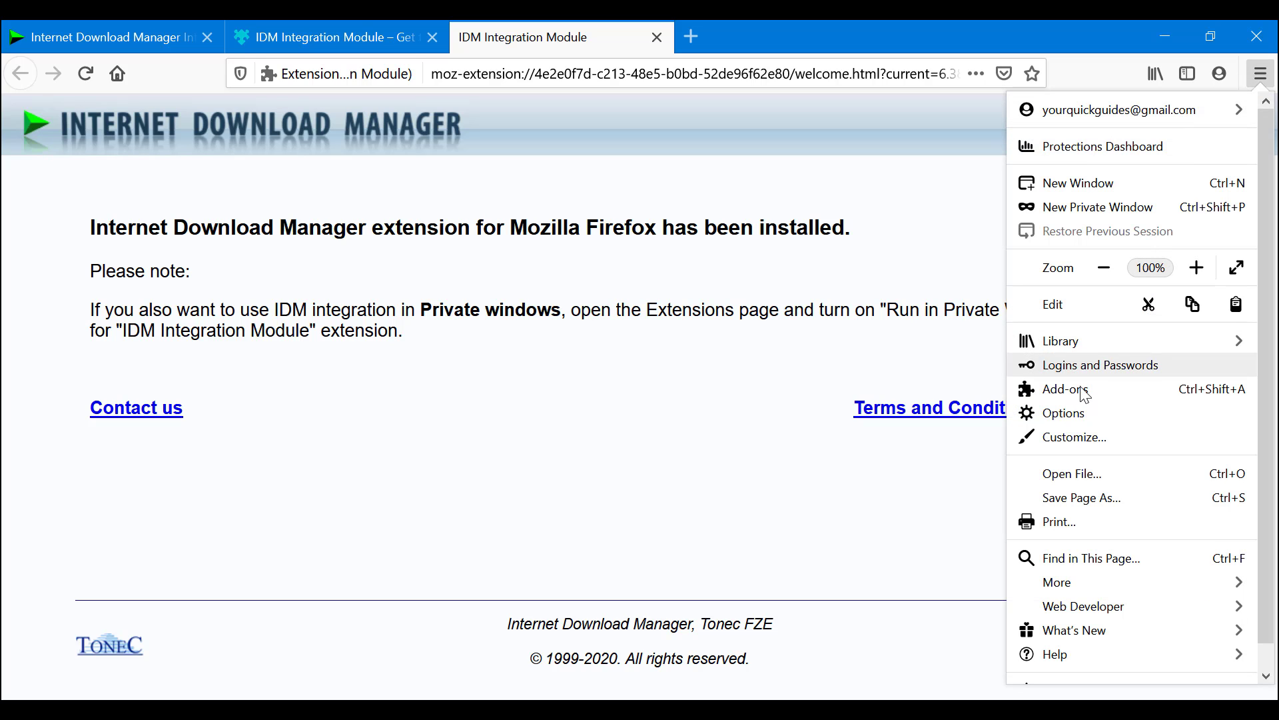
pyautogui.click(1066, 389)
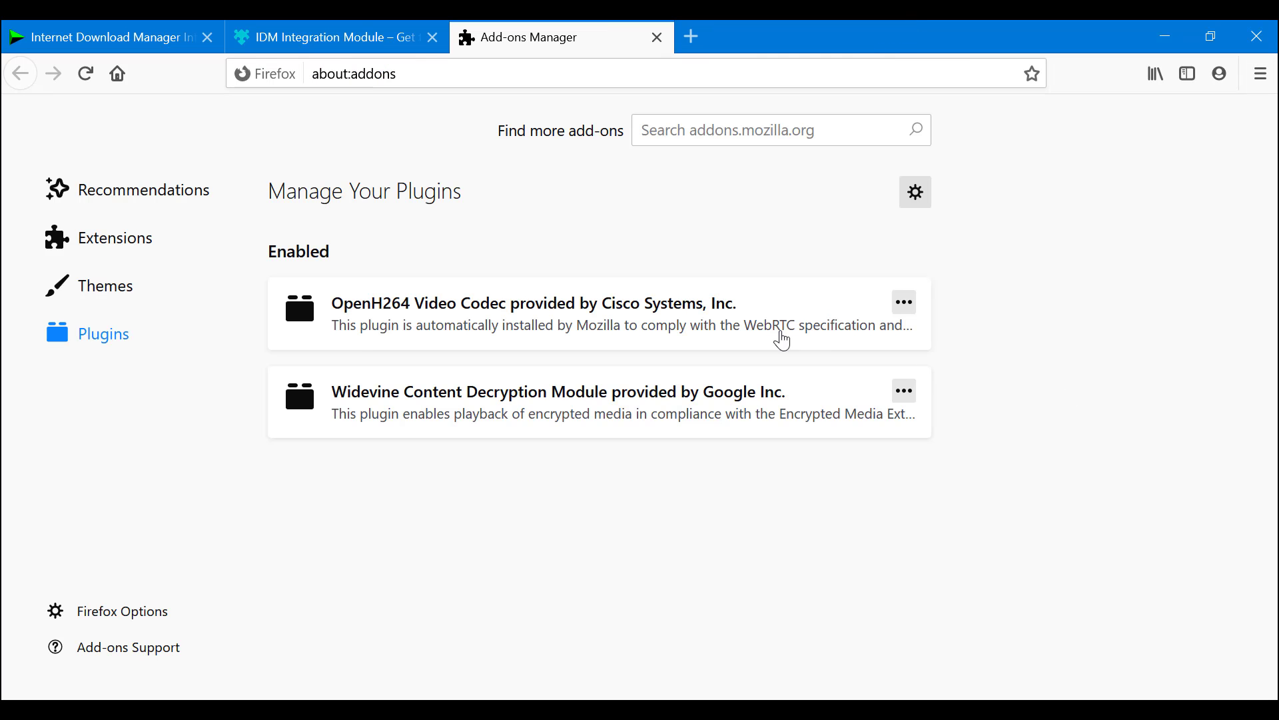
pyautogui.click(142, 241)
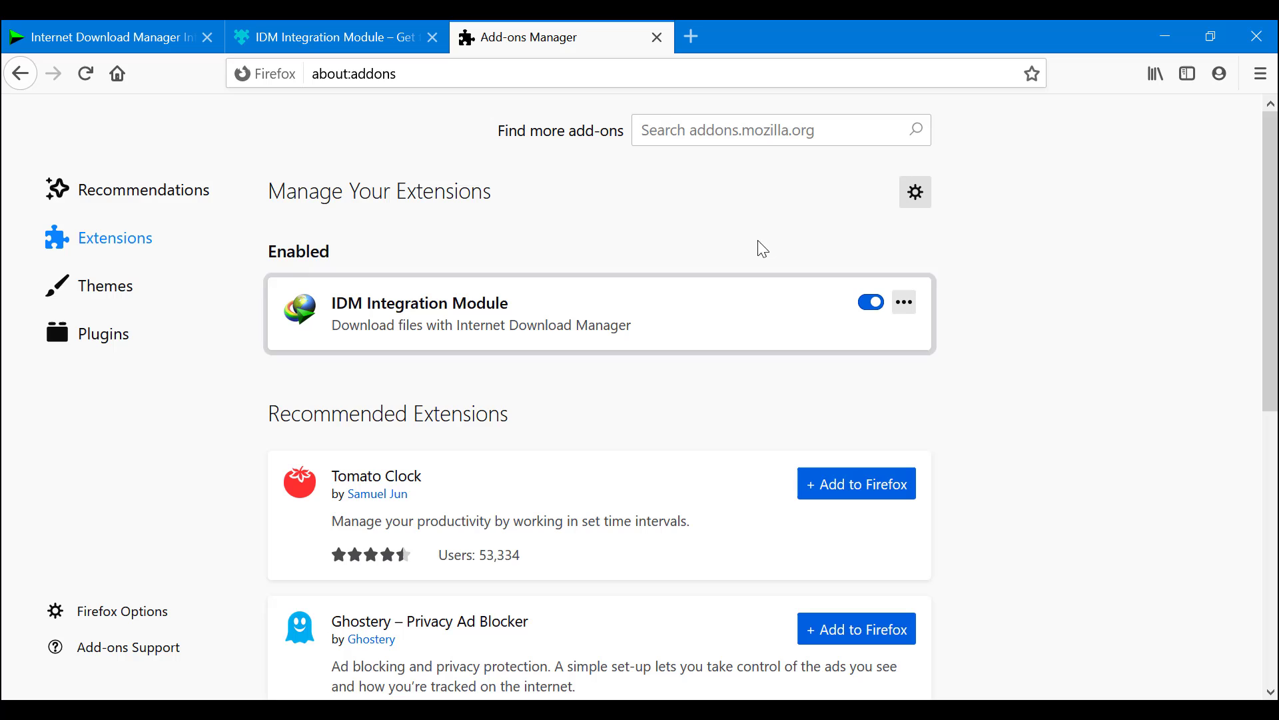
pyautogui.click(693, 35)
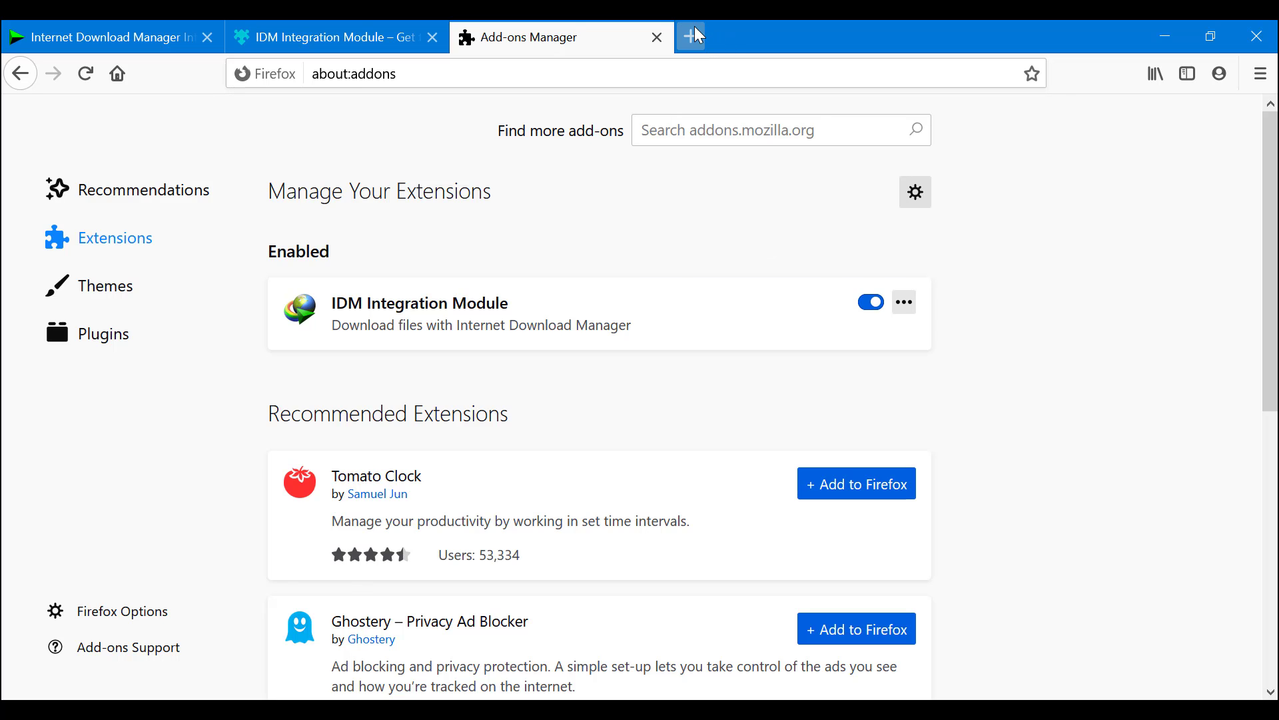
# Step: Search 'download test file' and open thinkbroadband's Download Test Files page to view the file list
pyautogui.write('do')
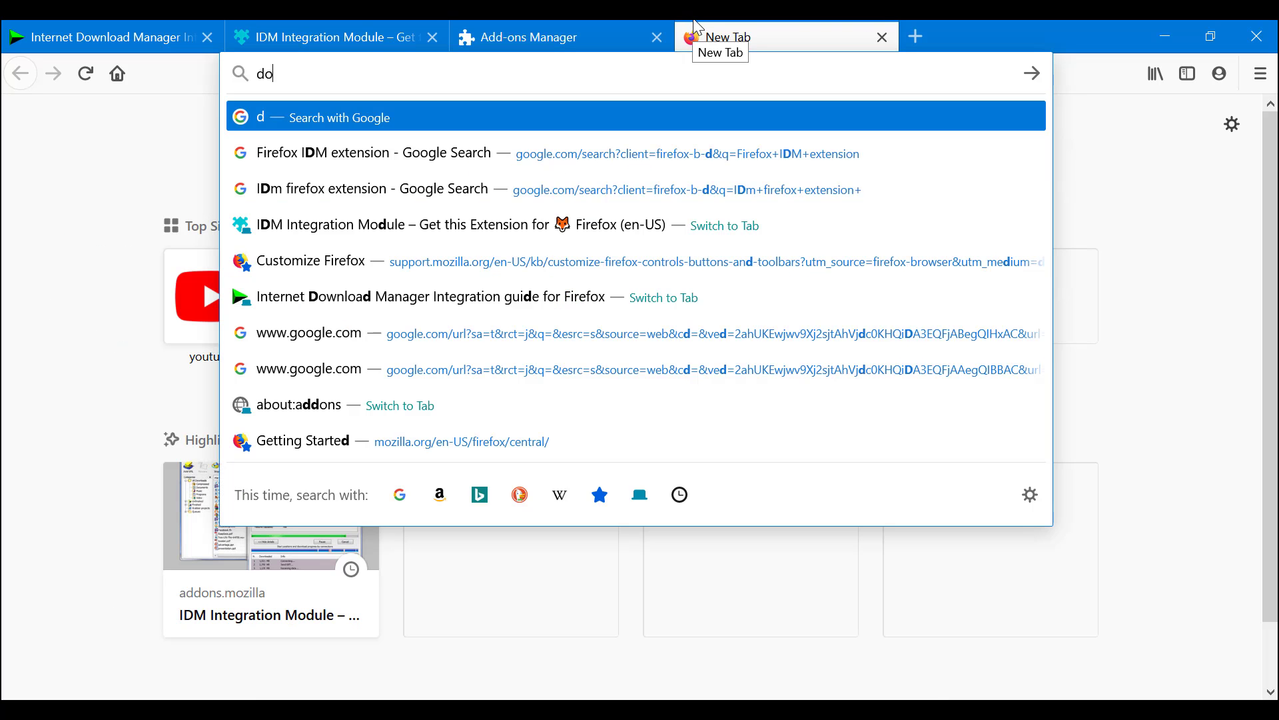
pyautogui.write('wnload ')
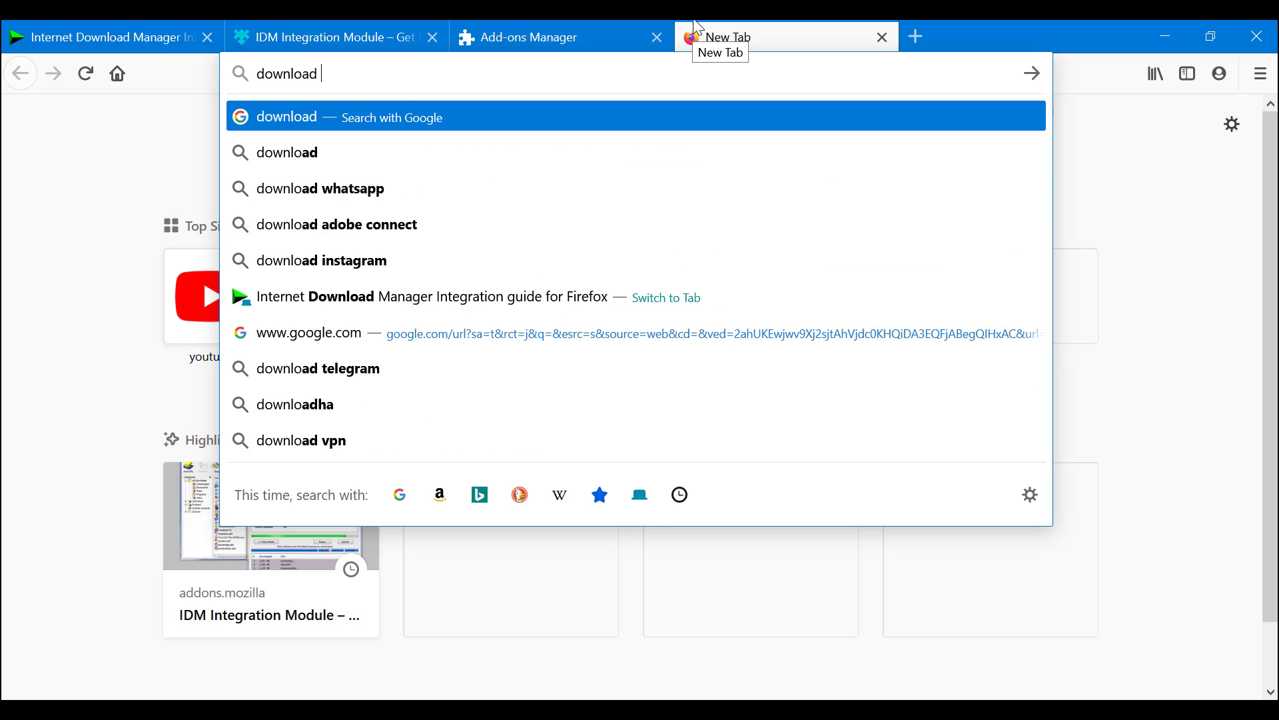
pyautogui.write('test file')
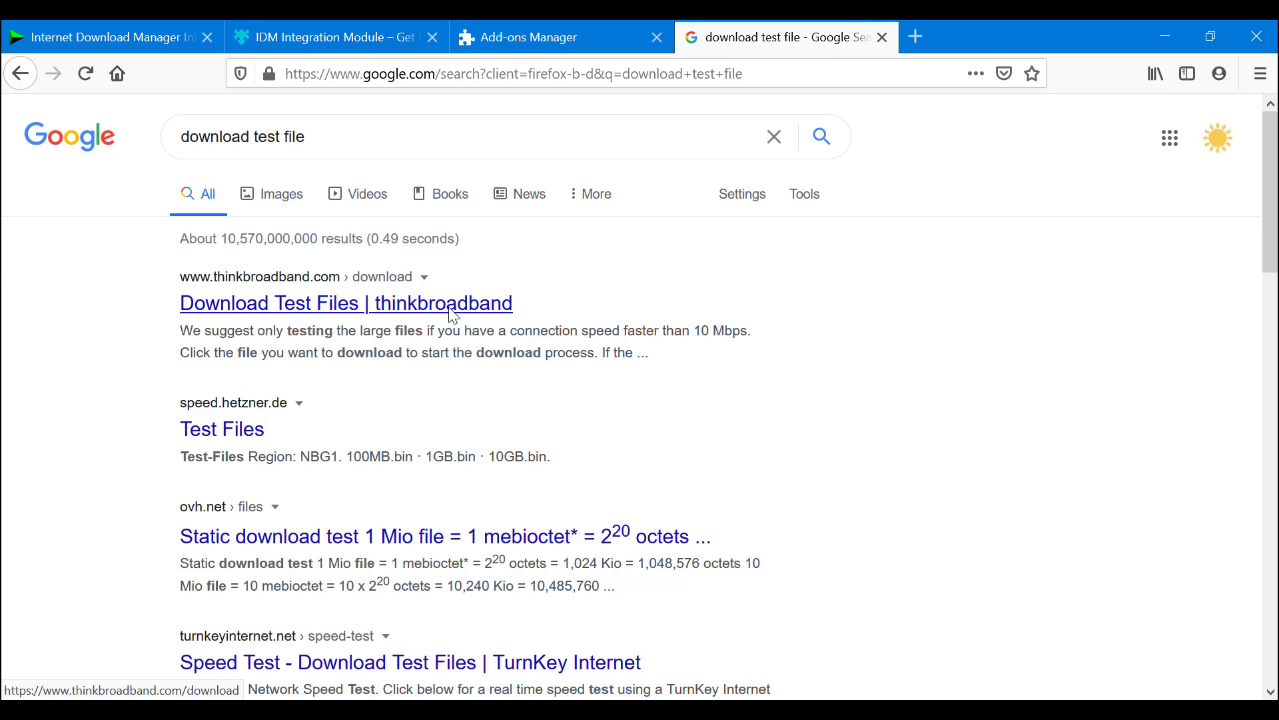
pyautogui.click(417, 301)
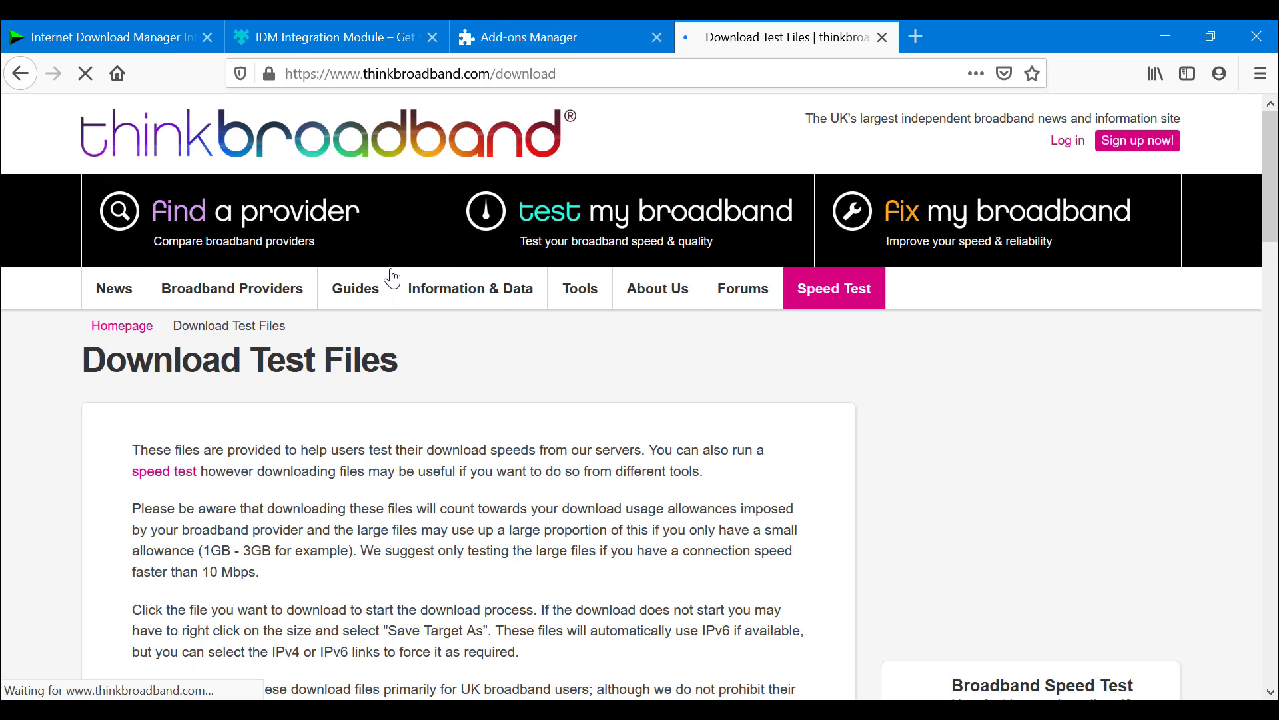
pyautogui.scroll(-10, 392, 277)
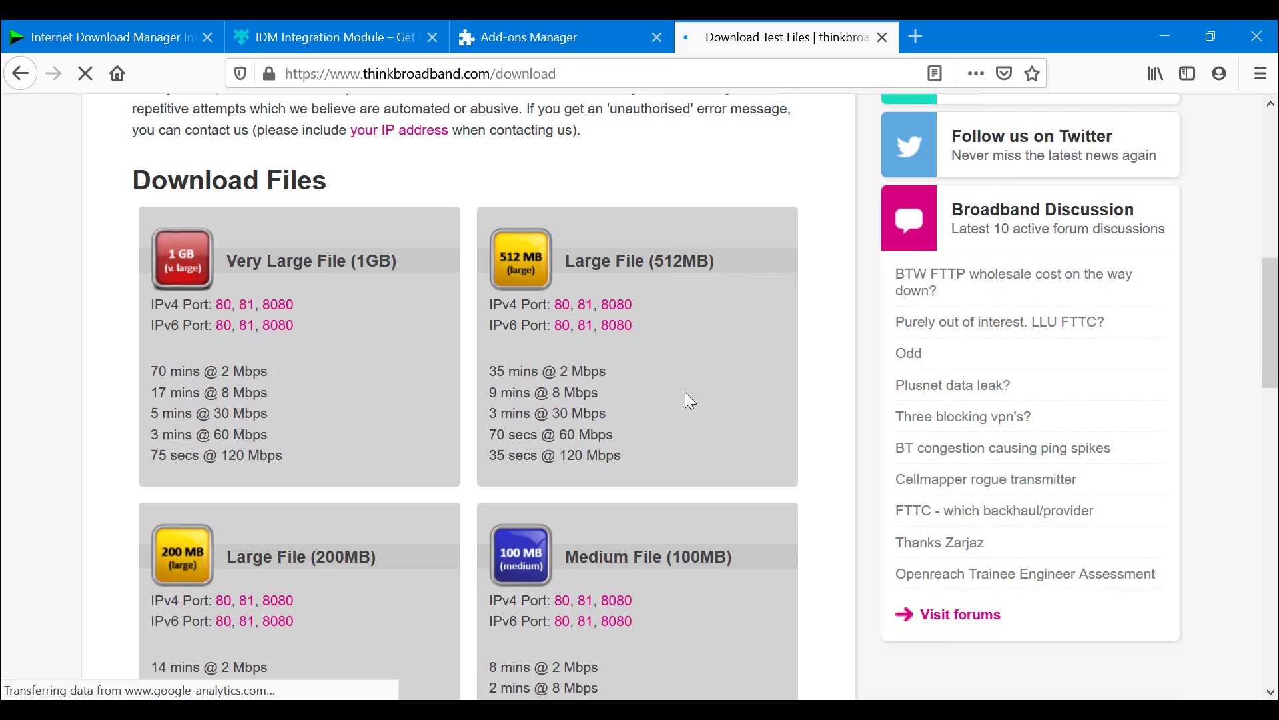
pyautogui.scroll(2, 685, 394)
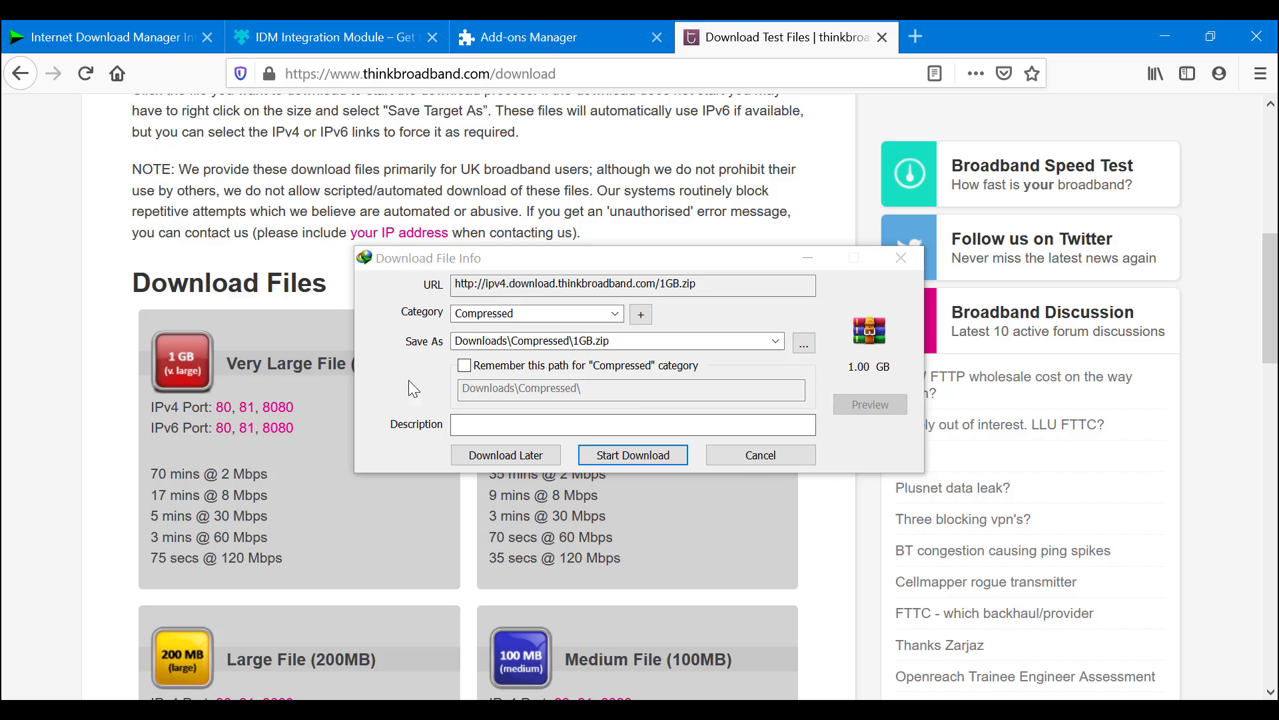
pyautogui.click(750, 450)
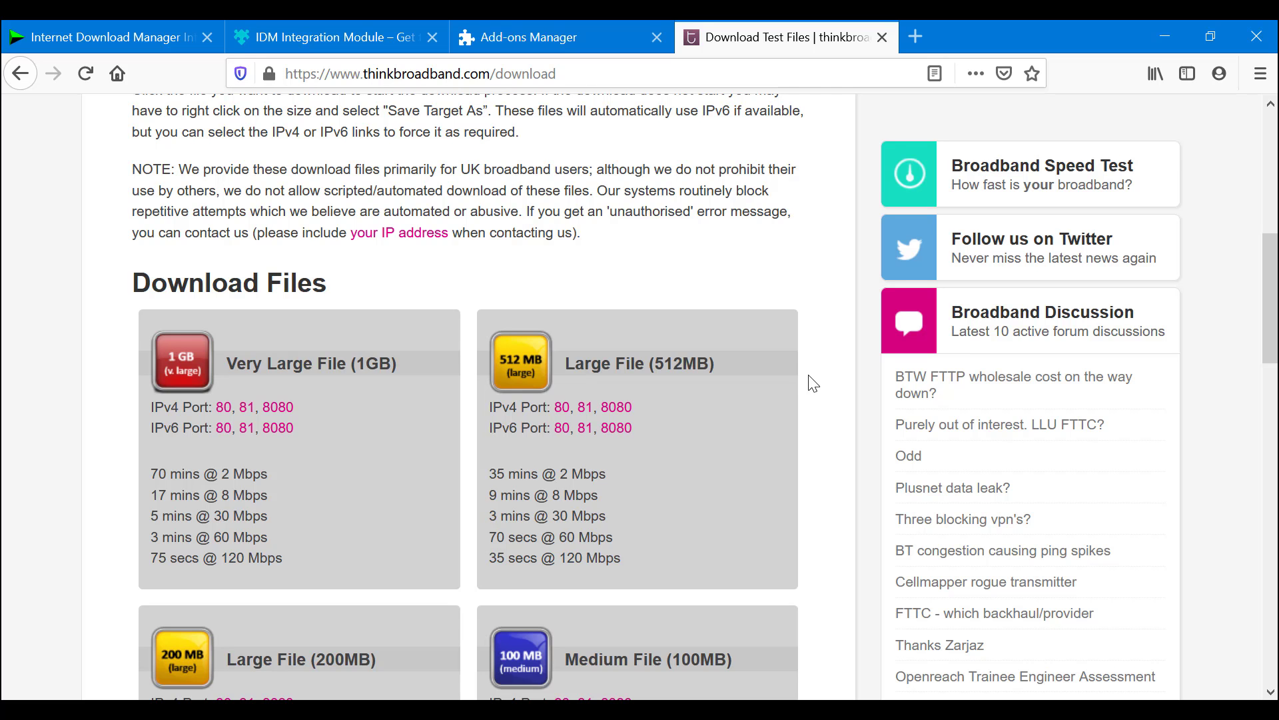
pyautogui.scroll(7, 820, 383)
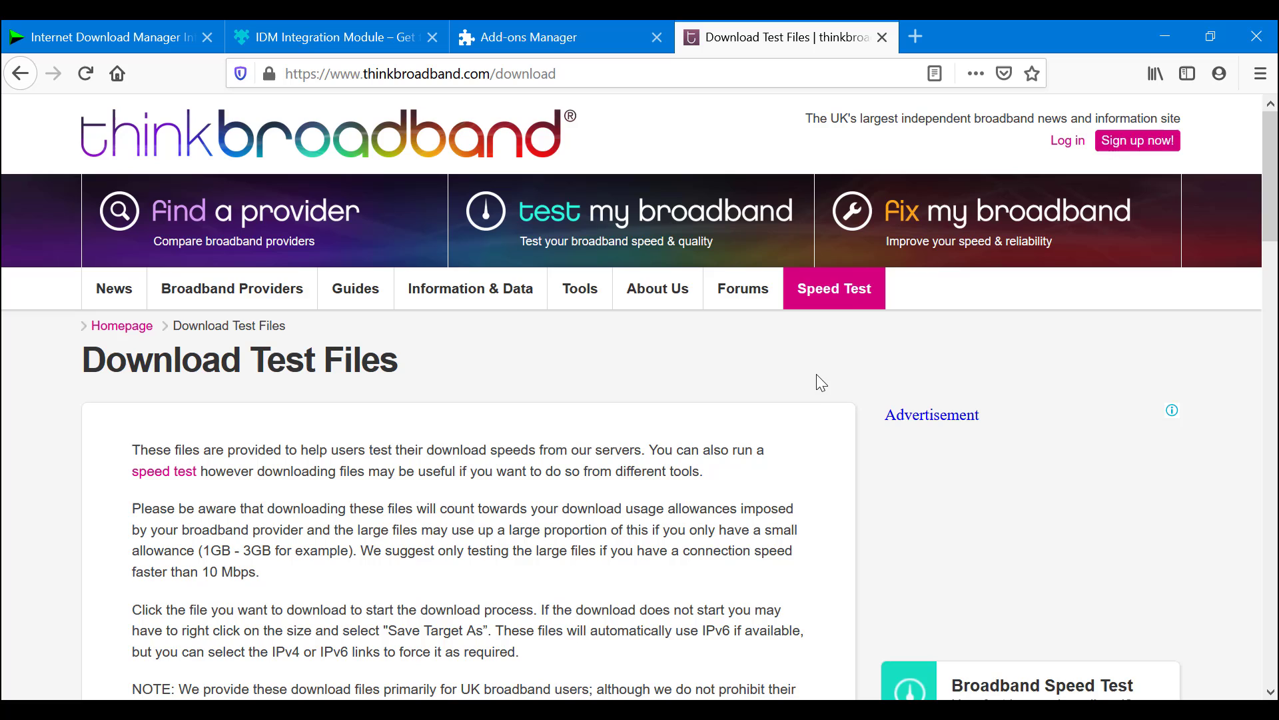
pyautogui.scroll(-3, 814, 453)
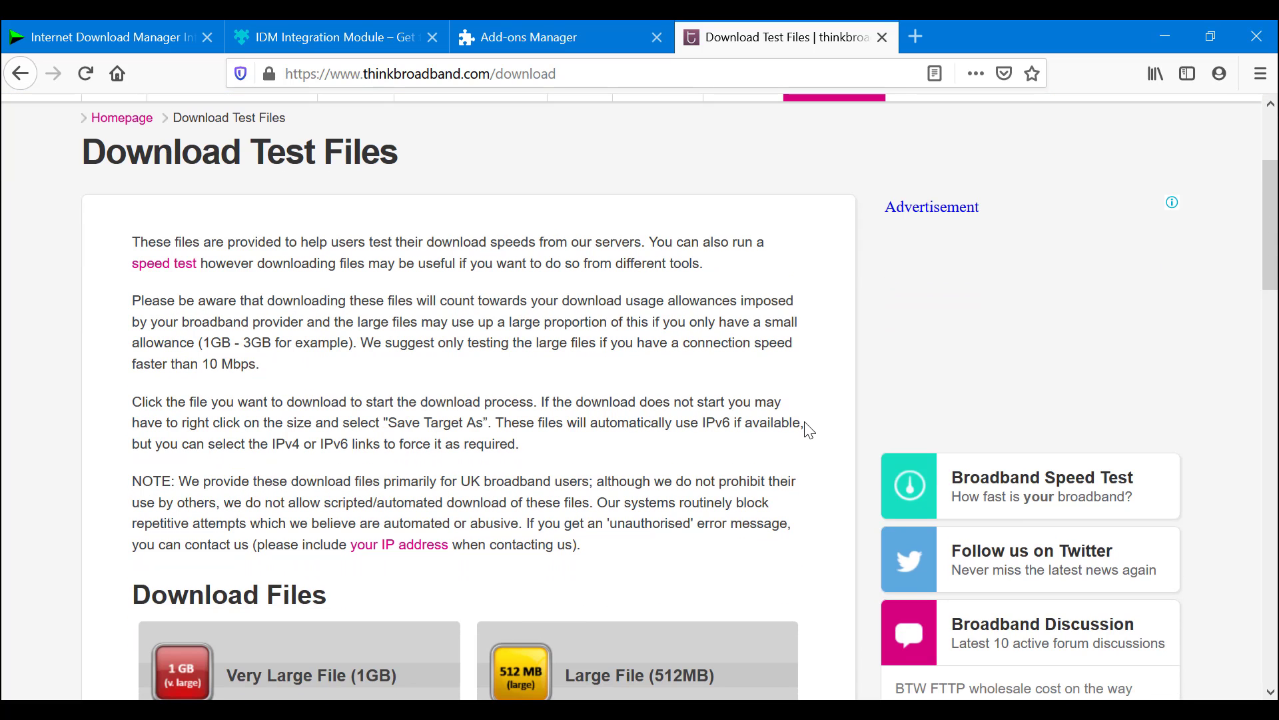